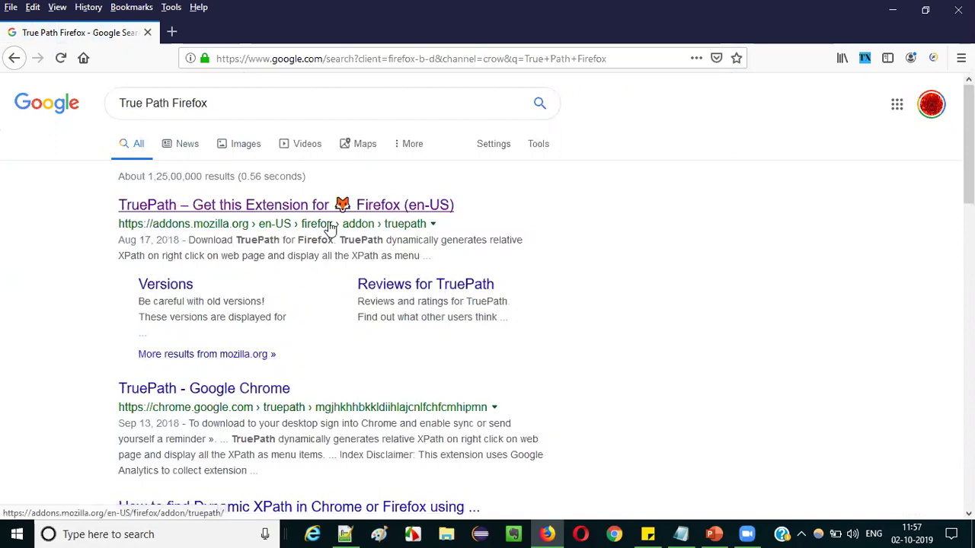
Open the TruePath listing on addons.mozilla.org and start adding it to Firefox
{"action": "left_click", "coordinate": [374, 208]}
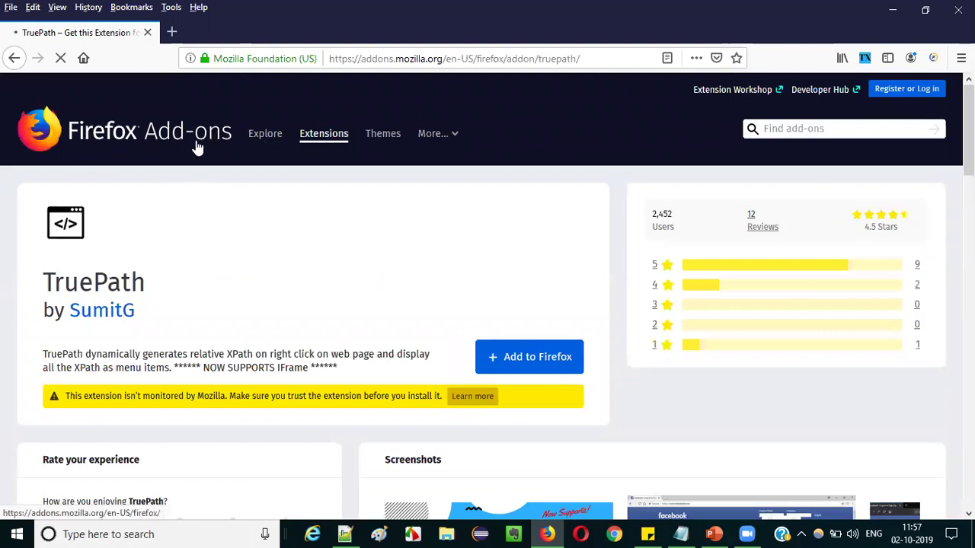
{"action": "left_click_drag", "start_coordinate": [35, 283], "coordinate": [163, 319]}
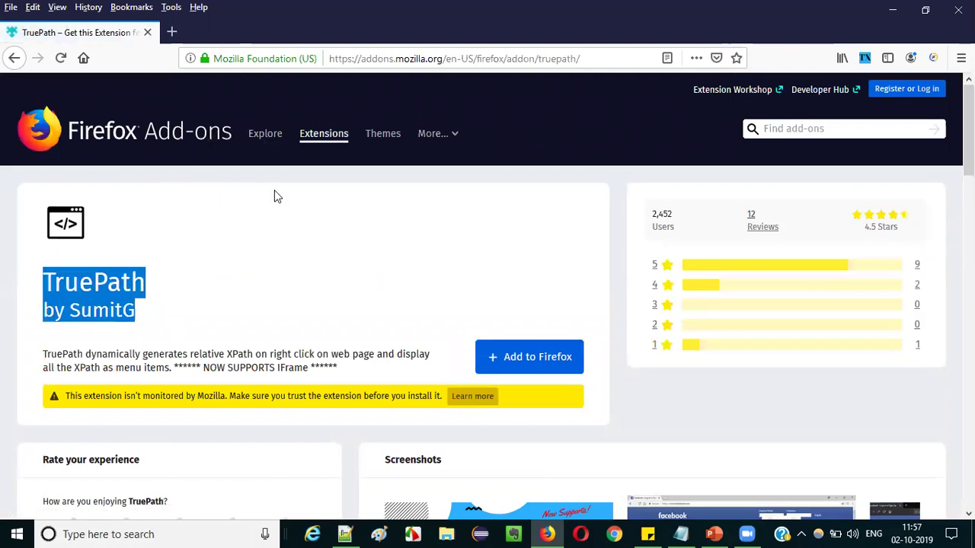
{"action": "scroll", "coordinate": [215, 243], "scroll_direction": "down", "scroll_amount": 3}
{"action": "left_click", "coordinate": [371, 183]}
{"action": "scroll", "coordinate": [351, 187], "scroll_direction": "up", "scroll_amount": 3}
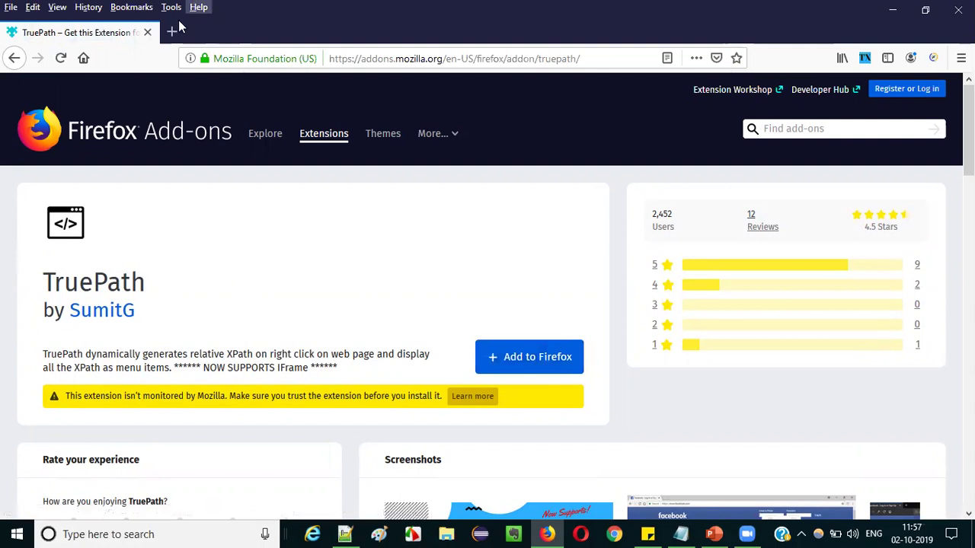
{"action": "left_click", "coordinate": [551, 364]}
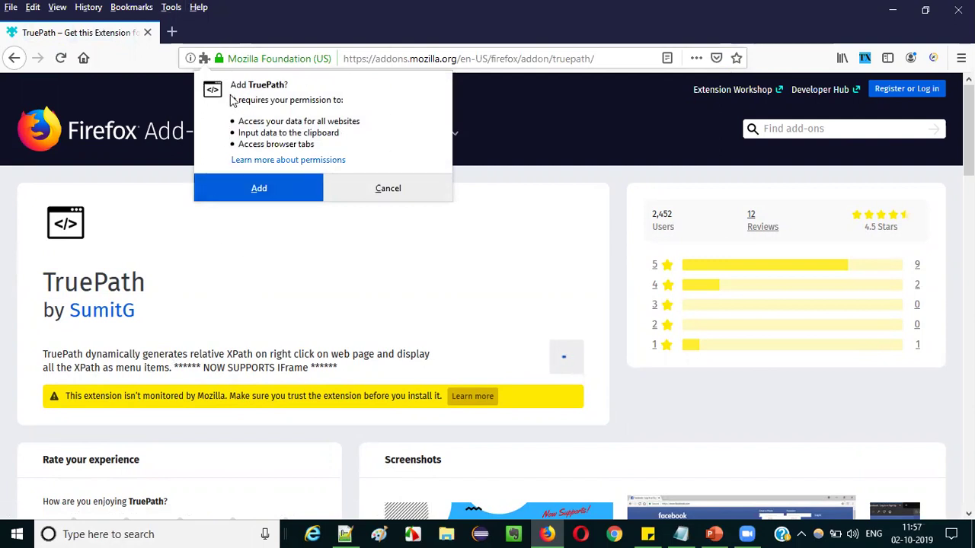
Grant TruePath's permissions to install it and dismiss the installed notice
{"action": "left_click", "coordinate": [277, 196]}
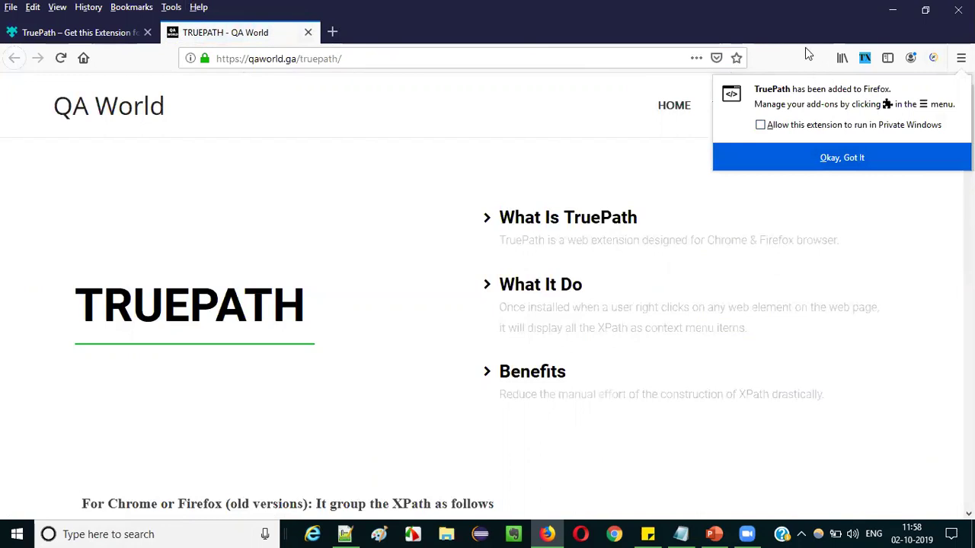
{"action": "left_click", "coordinate": [852, 162]}
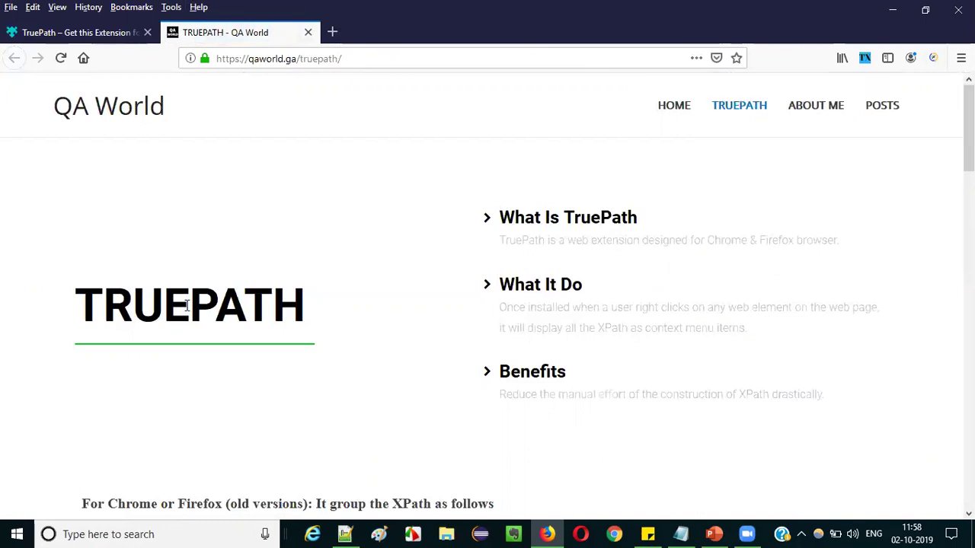
Open and close the toolbar Customize page, then close the QA World TruePath tab
{"action": "right_click", "coordinate": [794, 56]}
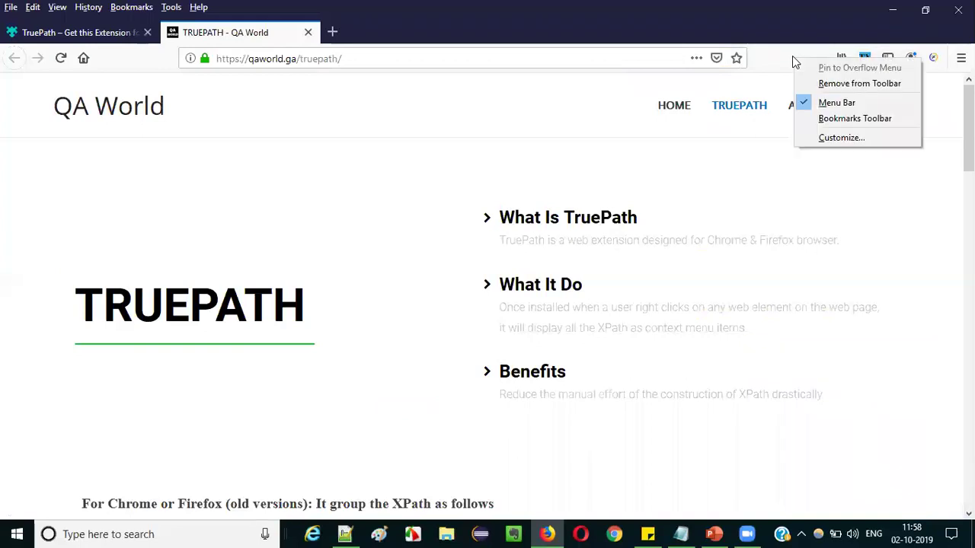
{"action": "left_click", "coordinate": [842, 137]}
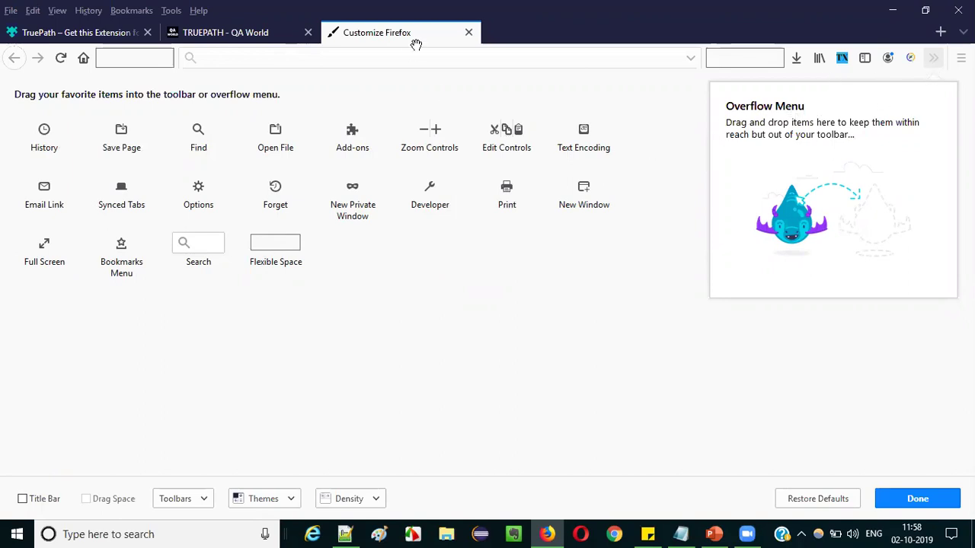
{"action": "left_click", "coordinate": [469, 32]}
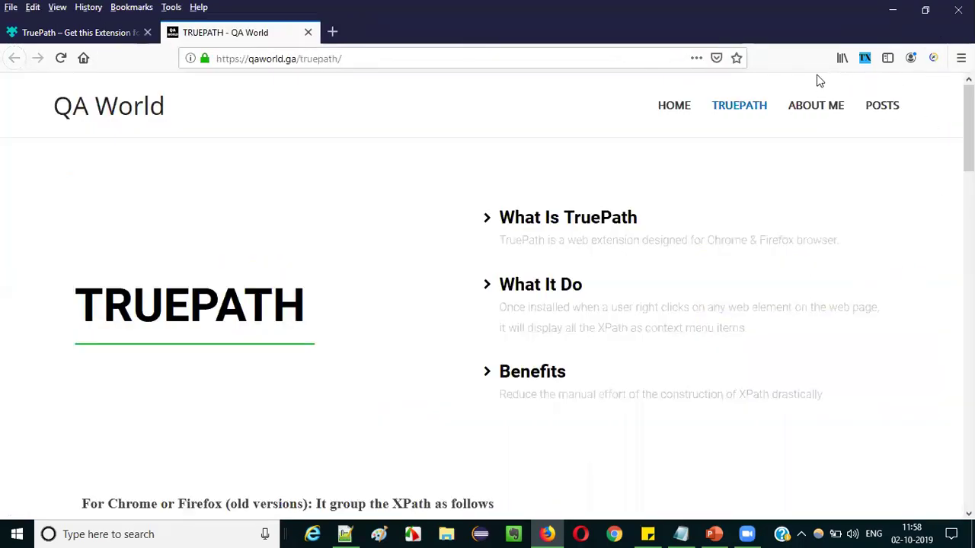
{"action": "right_click", "coordinate": [780, 53]}
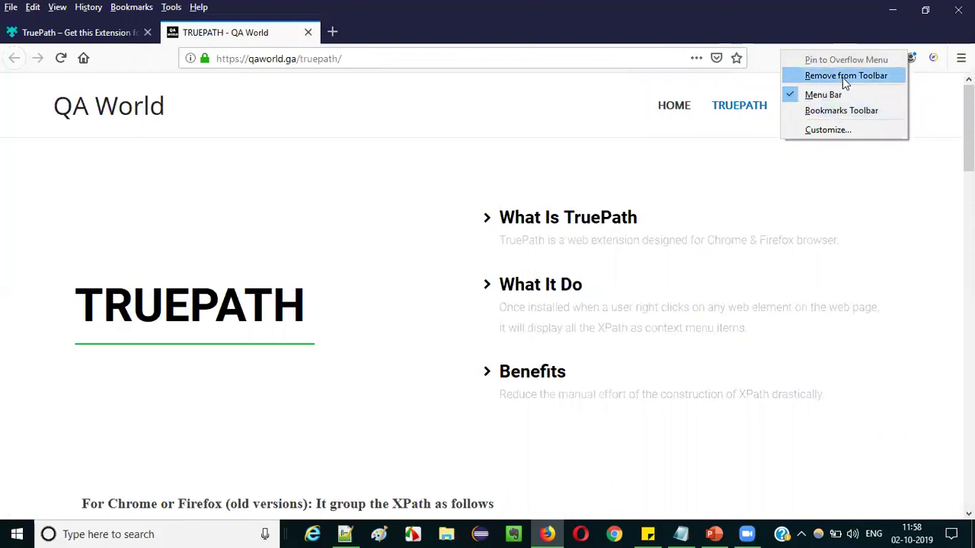
{"action": "left_click", "coordinate": [766, 75]}
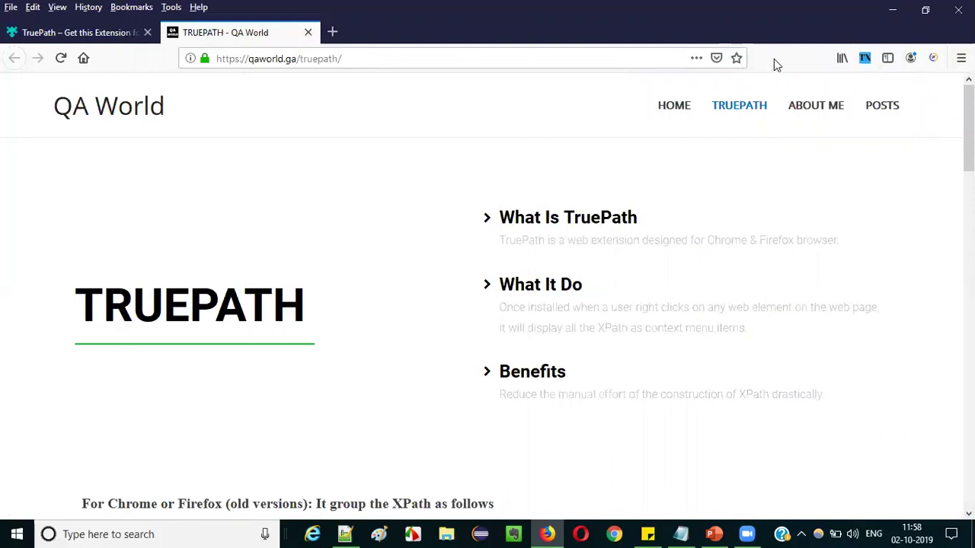
{"action": "left_click", "coordinate": [308, 32]}
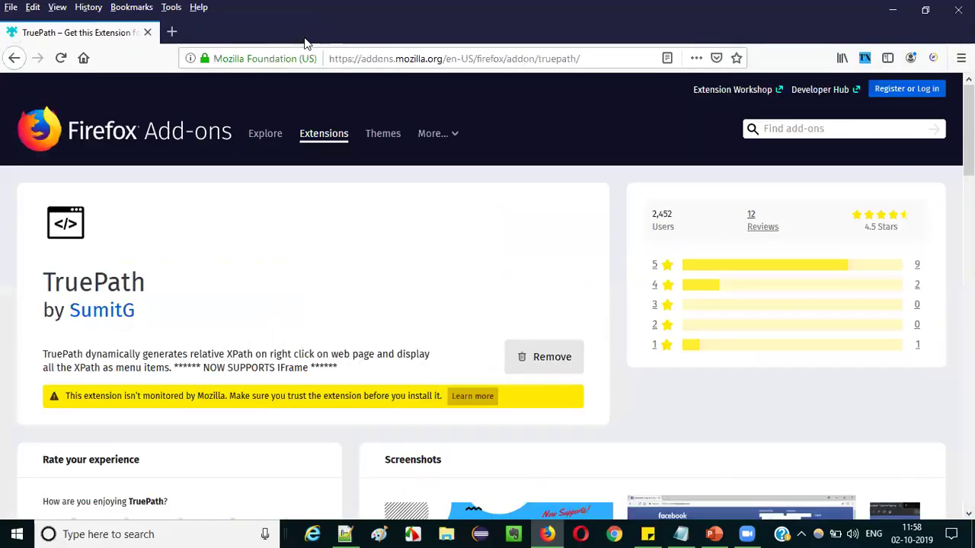
{"action": "left_click", "coordinate": [961, 57]}
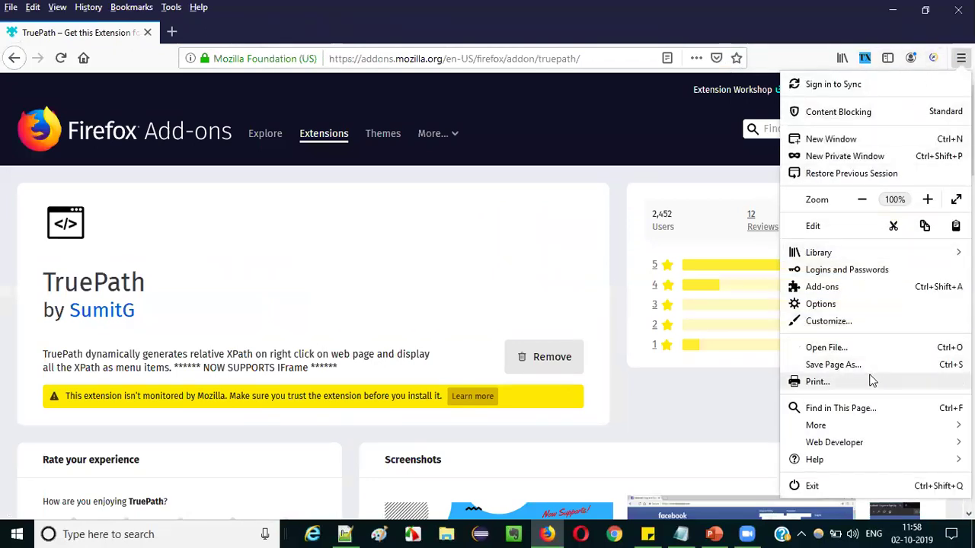
{"action": "left_click", "coordinate": [859, 294]}
{"action": "scroll", "coordinate": [279, 348], "scroll_direction": "down", "scroll_amount": 1}
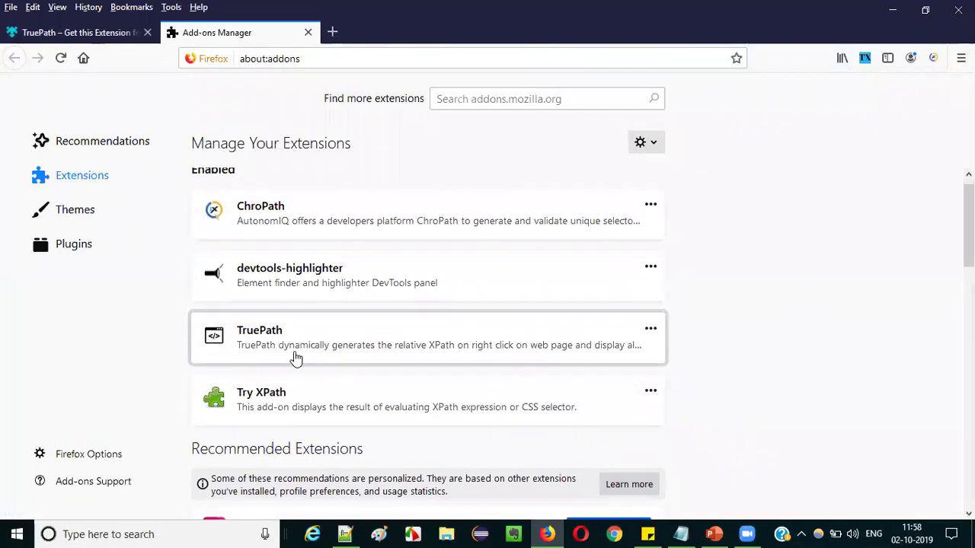
{"action": "right_click", "coordinate": [191, 39]}
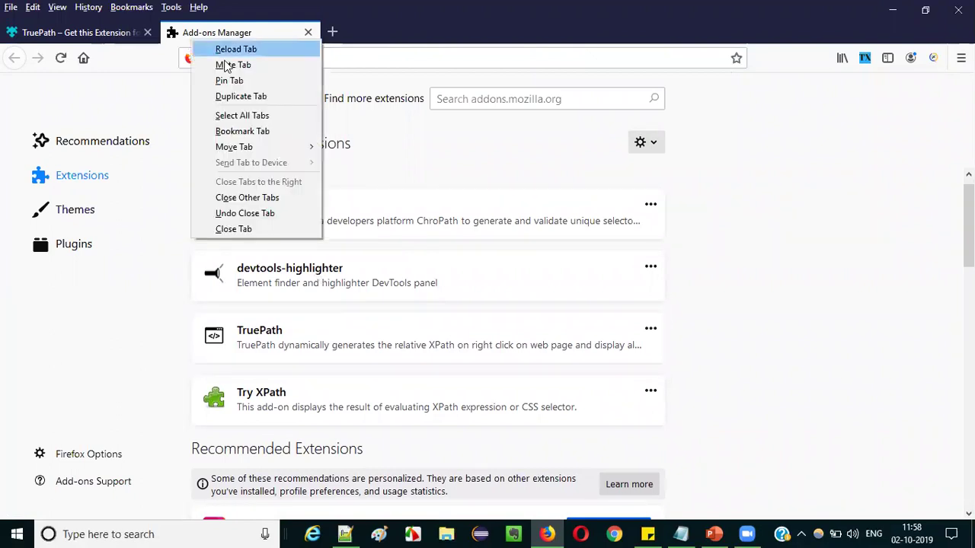
{"action": "left_click", "coordinate": [252, 229]}
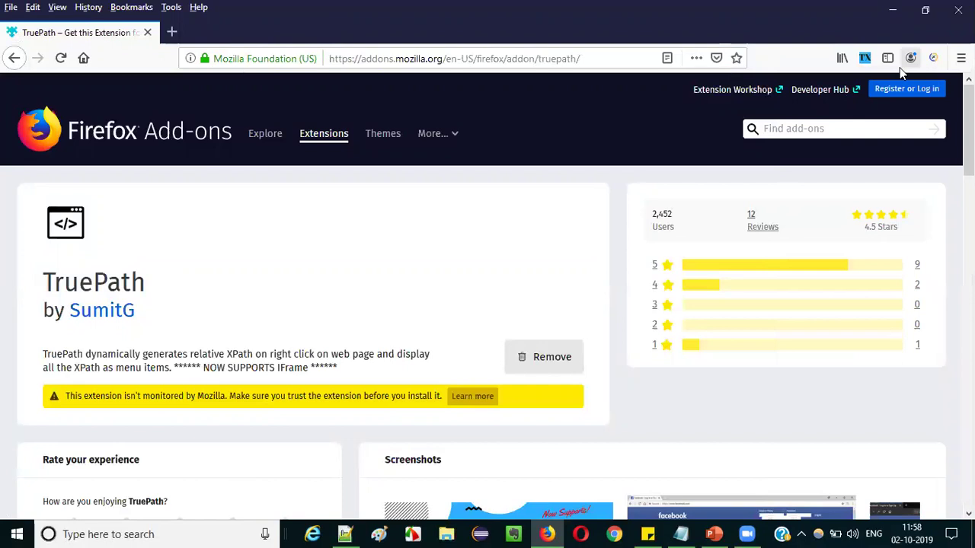
{"action": "right_click", "coordinate": [792, 55]}
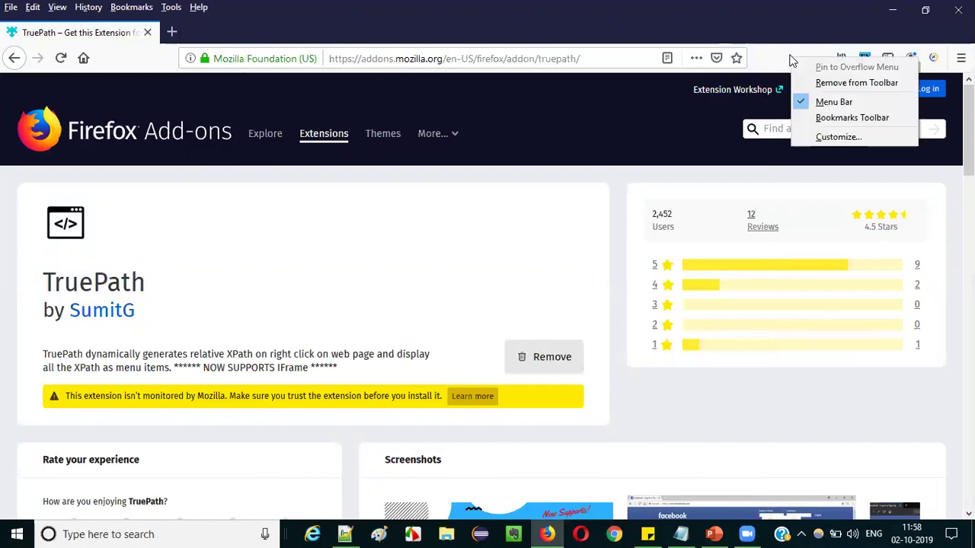
{"action": "left_click", "coordinate": [819, 136]}
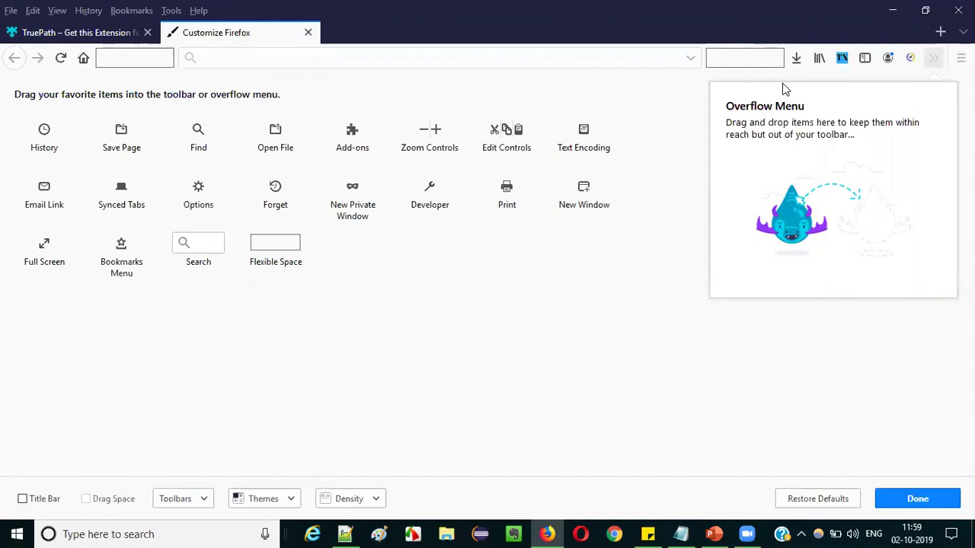
{"action": "left_click", "coordinate": [307, 32]}
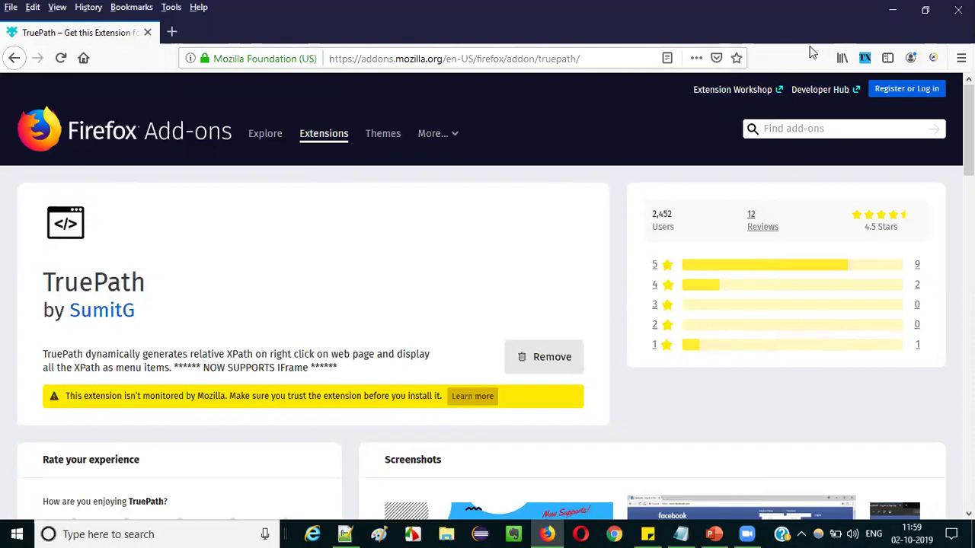
{"action": "scroll", "coordinate": [272, 278], "scroll_direction": "down", "scroll_amount": 6}
{"action": "scroll", "coordinate": [250, 273], "scroll_direction": "up", "scroll_amount": 6}
{"action": "left_click", "coordinate": [380, 58]}
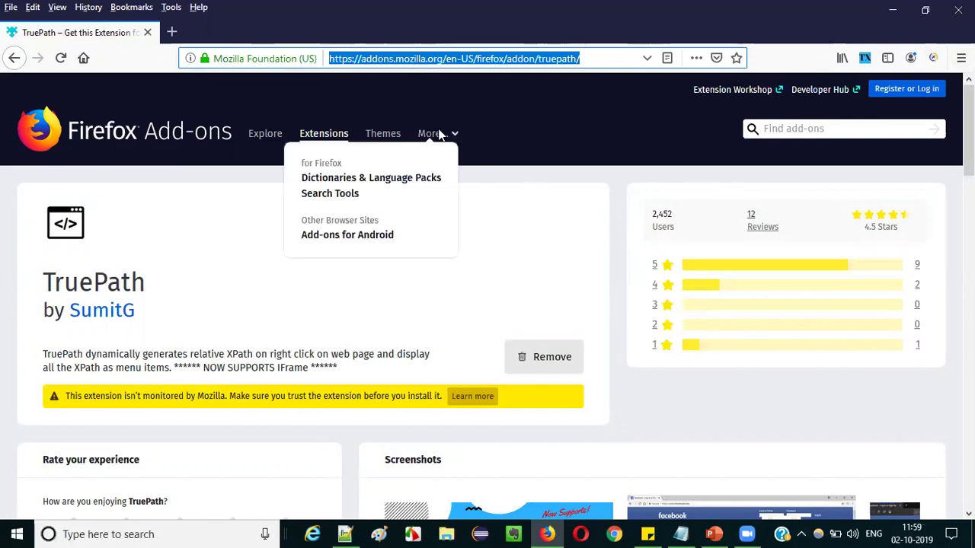
Load omayo.blogspot.com and press Button2 in the Enabled Button section
{"action": "type", "text": "omayo.blogspot.com"}
{"action": "key", "text": "Return"}
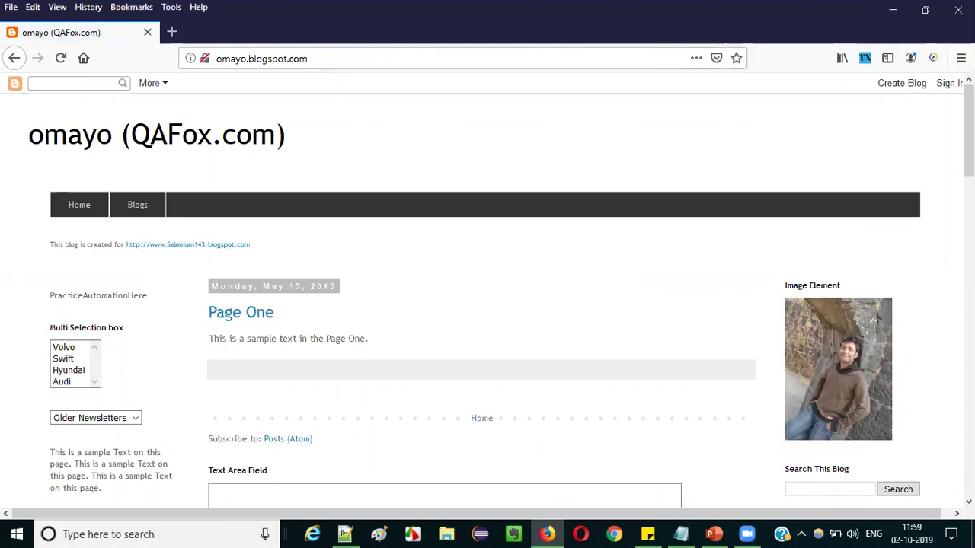
{"action": "scroll", "coordinate": [338, 269], "scroll_direction": "down", "scroll_amount": 3}
{"action": "scroll", "coordinate": [337, 269], "scroll_direction": "down", "scroll_amount": 4}
{"action": "scroll", "coordinate": [353, 260], "scroll_direction": "up", "scroll_amount": 7}
{"action": "scroll", "coordinate": [354, 255], "scroll_direction": "down", "scroll_amount": 10}
{"action": "scroll", "coordinate": [97, 213], "scroll_direction": "up", "scroll_amount": 2}
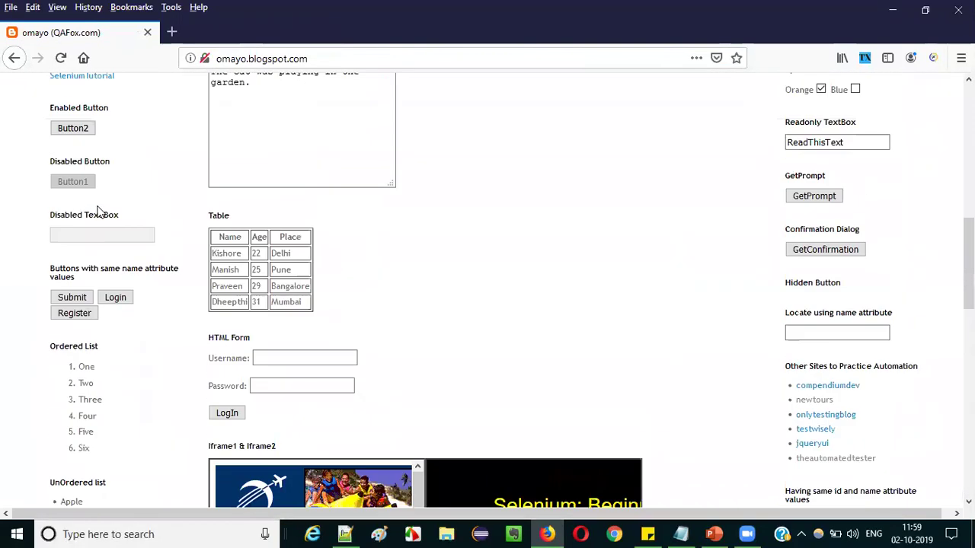
{"action": "left_click", "coordinate": [73, 128]}
Bring up the right-click context menu on Button2
{"action": "left_click_drag", "start_coordinate": [51, 105], "coordinate": [109, 96]}
{"action": "left_click", "coordinate": [122, 123]}
{"action": "right_click", "coordinate": [82, 133]}
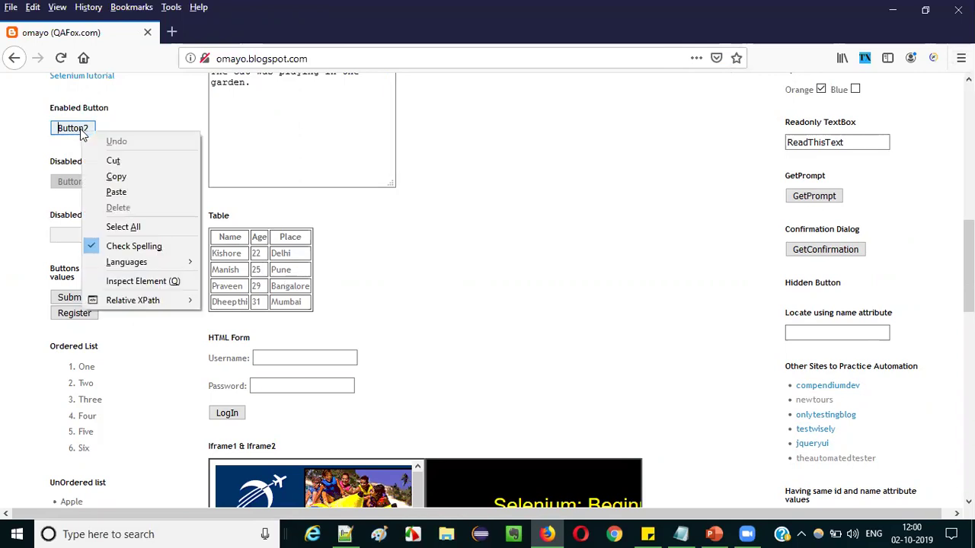
{"action": "mouse_move", "coordinate": [150, 308]}
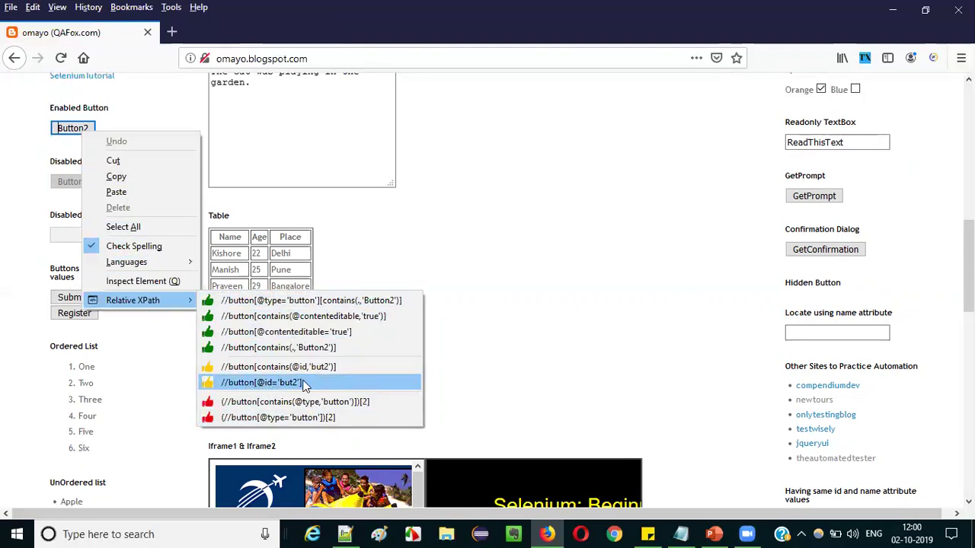
{"action": "left_click", "coordinate": [304, 383]}
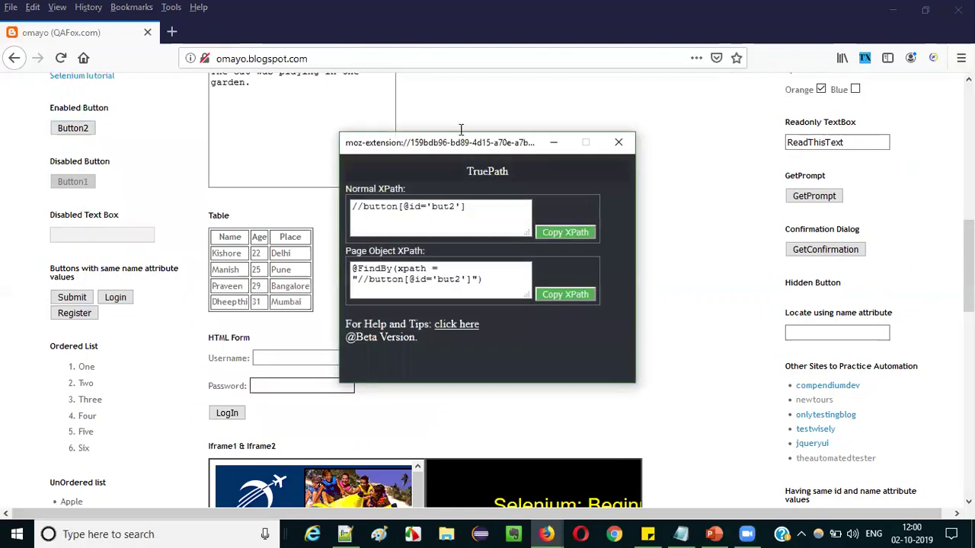
{"action": "left_click_drag", "start_coordinate": [468, 148], "coordinate": [398, 122]}
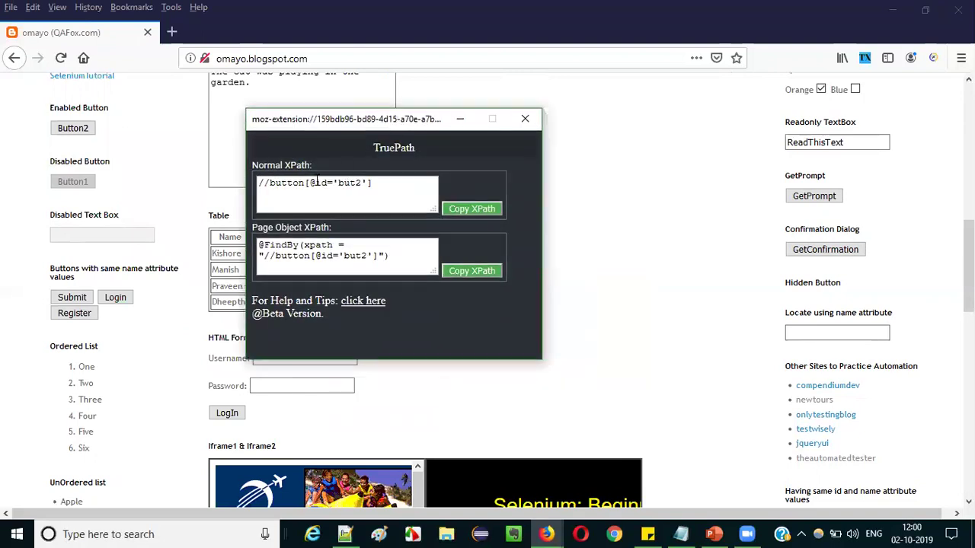
{"action": "left_click_drag", "start_coordinate": [259, 184], "coordinate": [379, 185]}
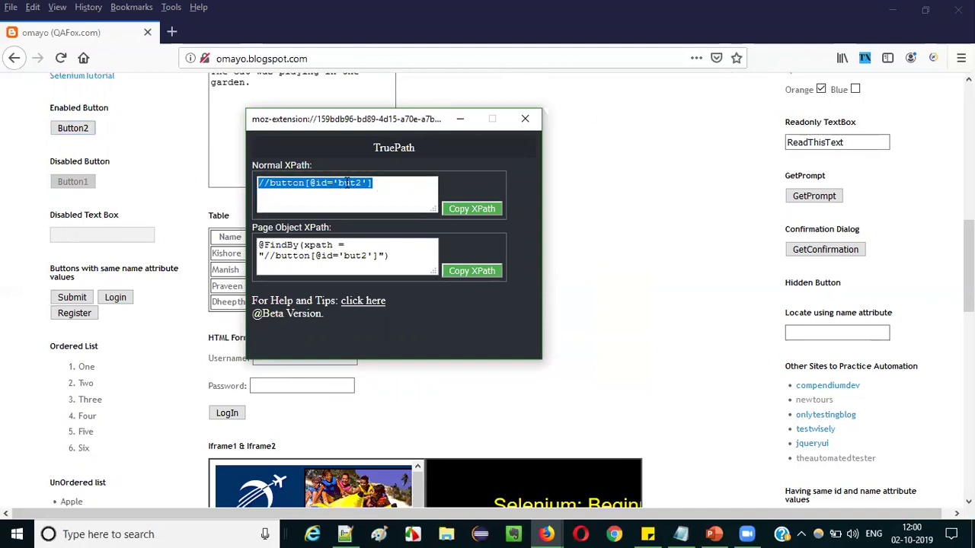
{"action": "left_click", "coordinate": [375, 186]}
{"action": "key", "text": "ctrl+a"}
{"action": "left_click", "coordinate": [384, 191]}
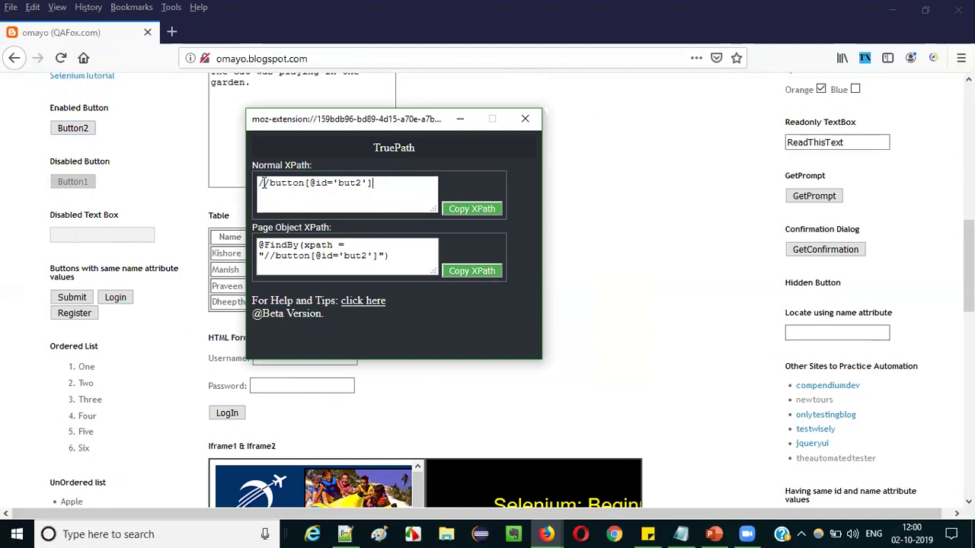
{"action": "left_click_drag", "start_coordinate": [265, 182], "coordinate": [458, 173]}
{"action": "key", "text": "ctrl+c"}
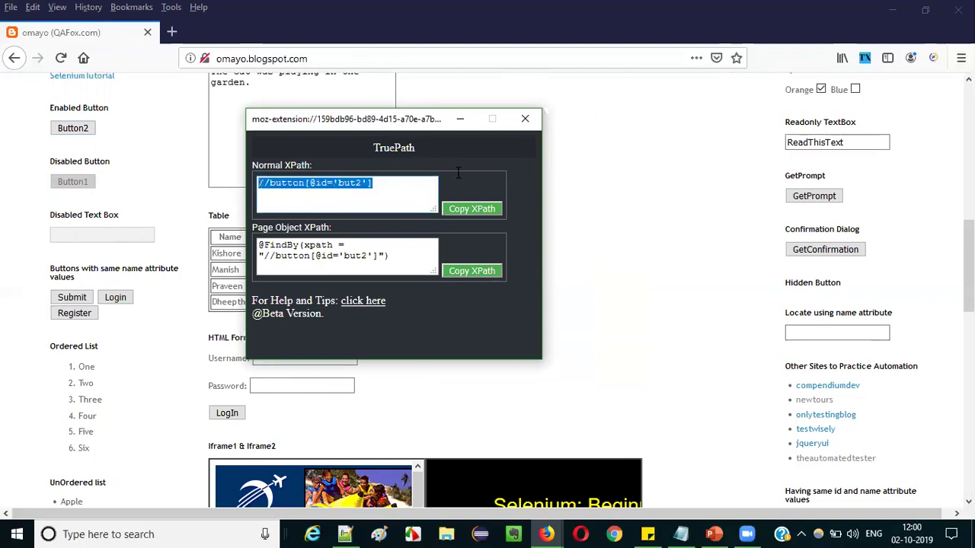
Copy the XPath and paste it into a new tab's address bar
{"action": "left_click", "coordinate": [471, 210]}
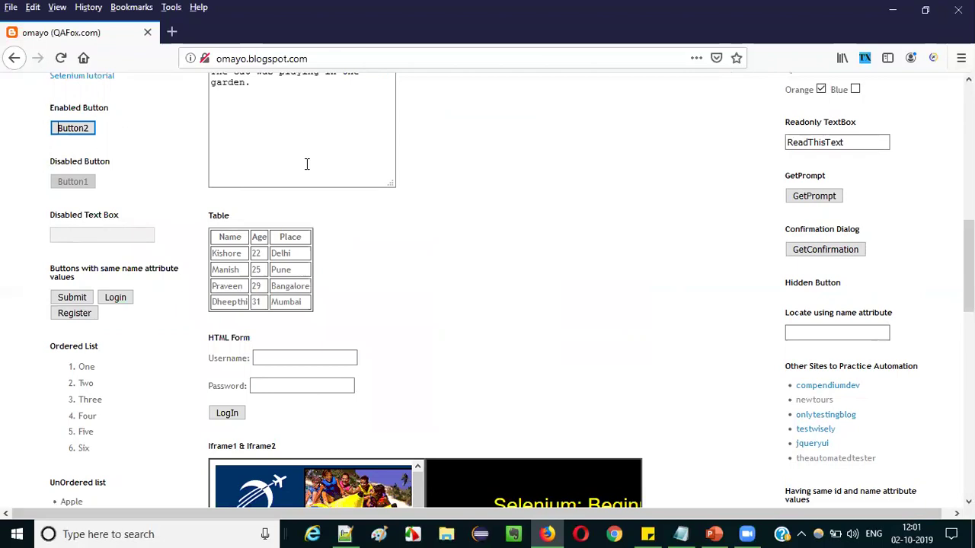
{"action": "left_click", "coordinate": [172, 32]}
{"action": "key", "text": "ctrl+v"}
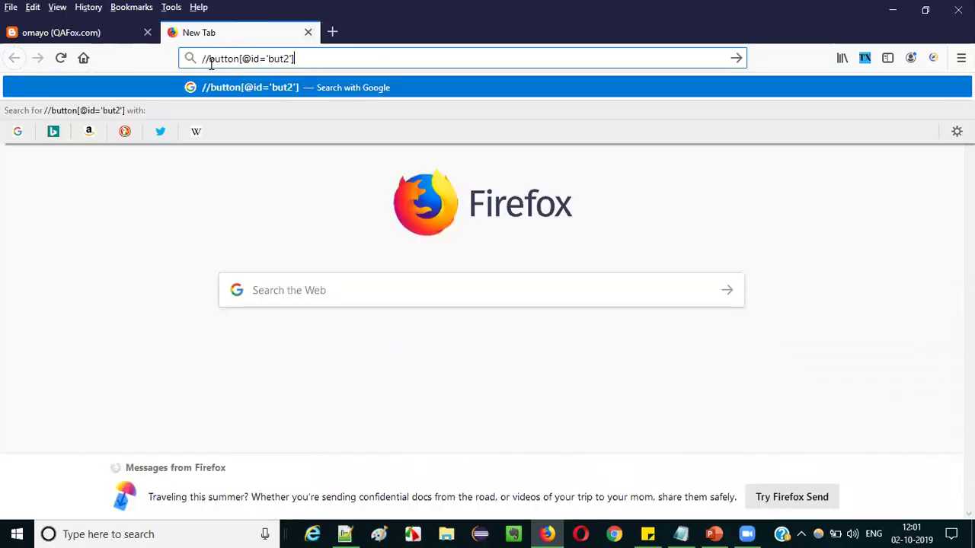
{"action": "triple_click", "coordinate": [266, 54]}
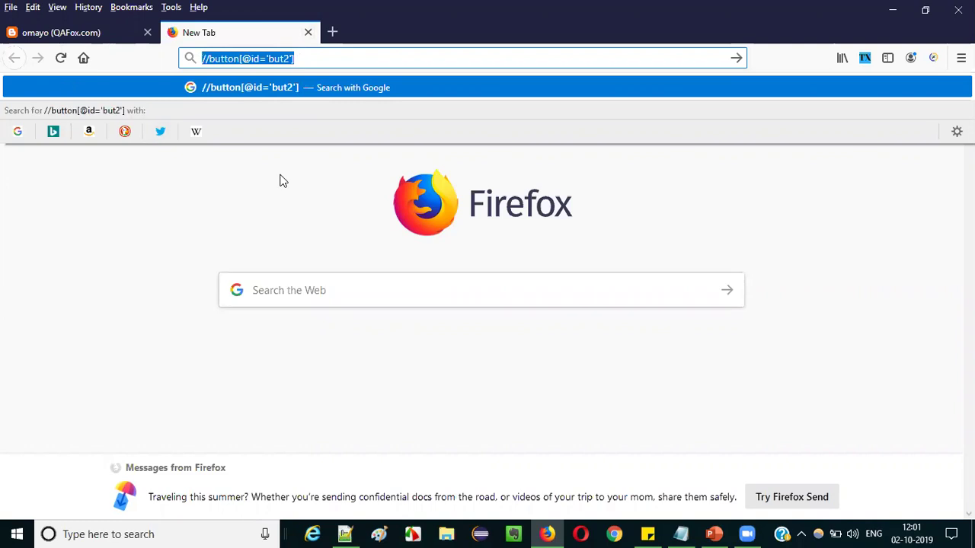
{"action": "left_click", "coordinate": [308, 34]}
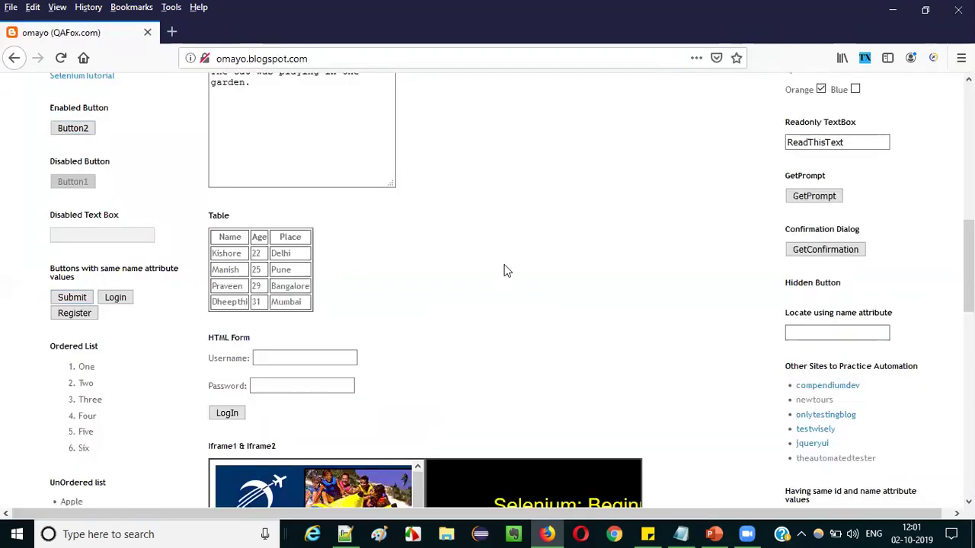